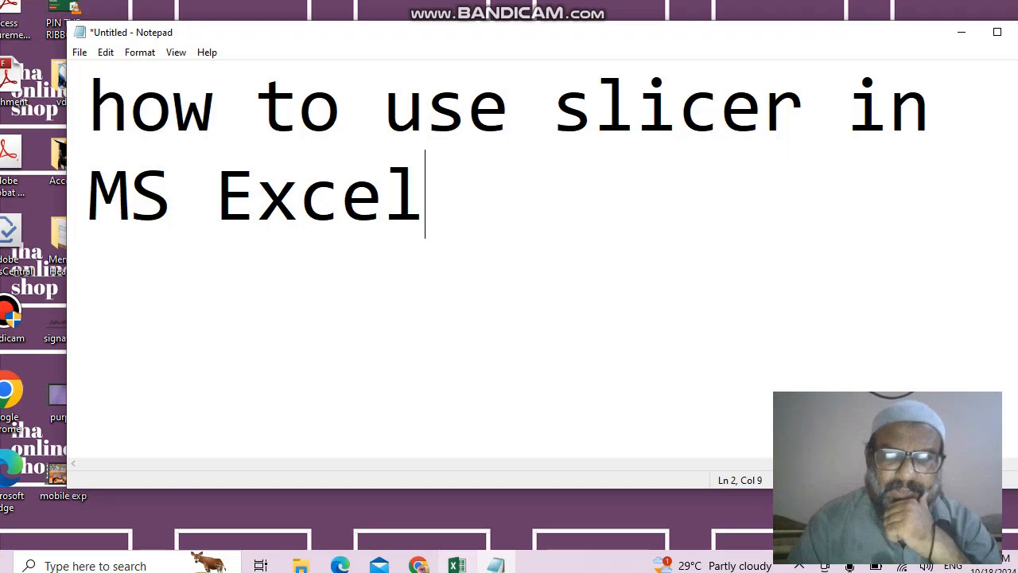
- Switch to the Excel workbook and turn on filtering for the S.No, Company Name and City headers in row 4
left_click(457, 563)
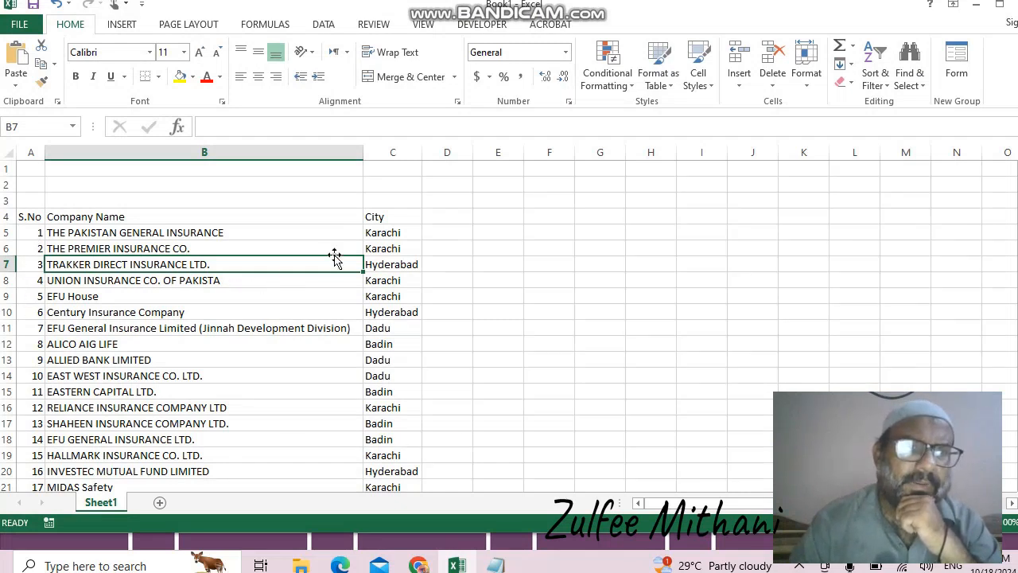
left_click(379, 212)
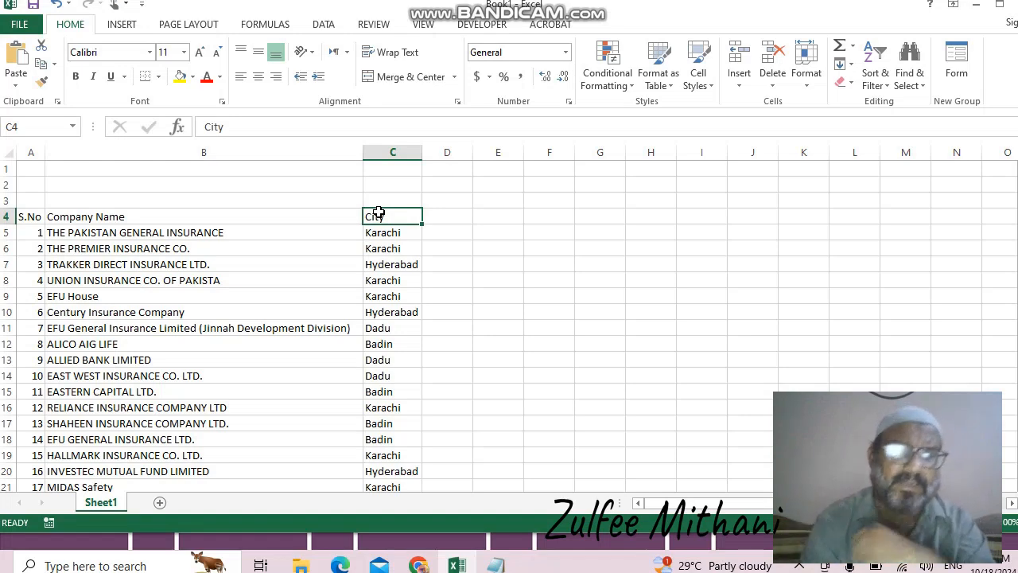
key("Left")
key("Left")
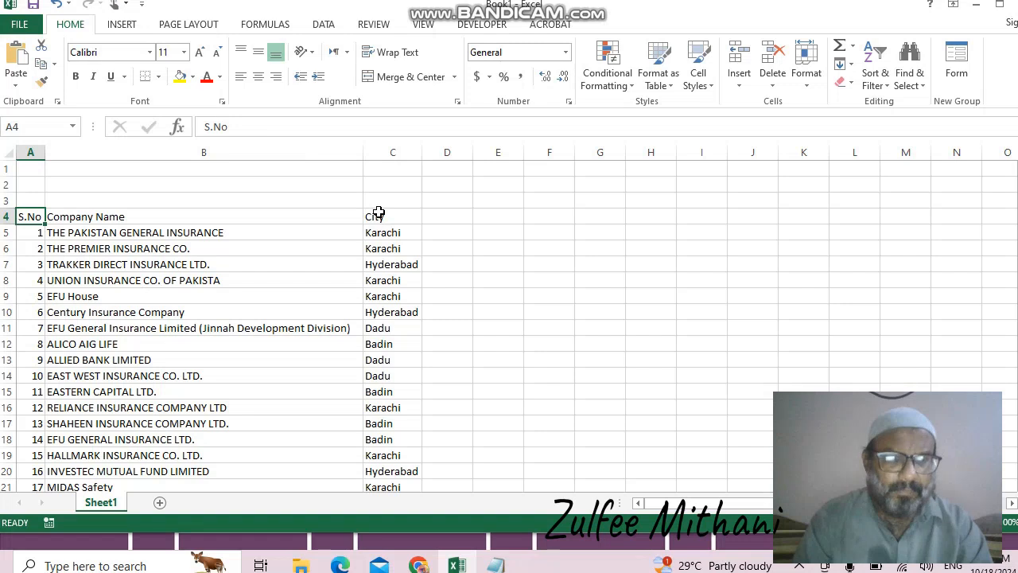
key("shift+Right")
key("shift+Right")
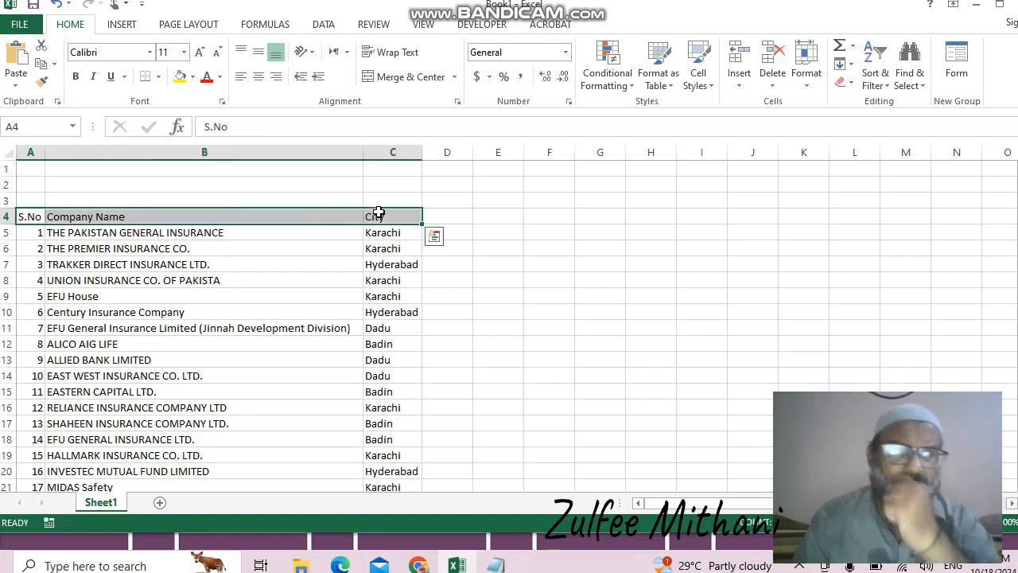
left_click(875, 79)
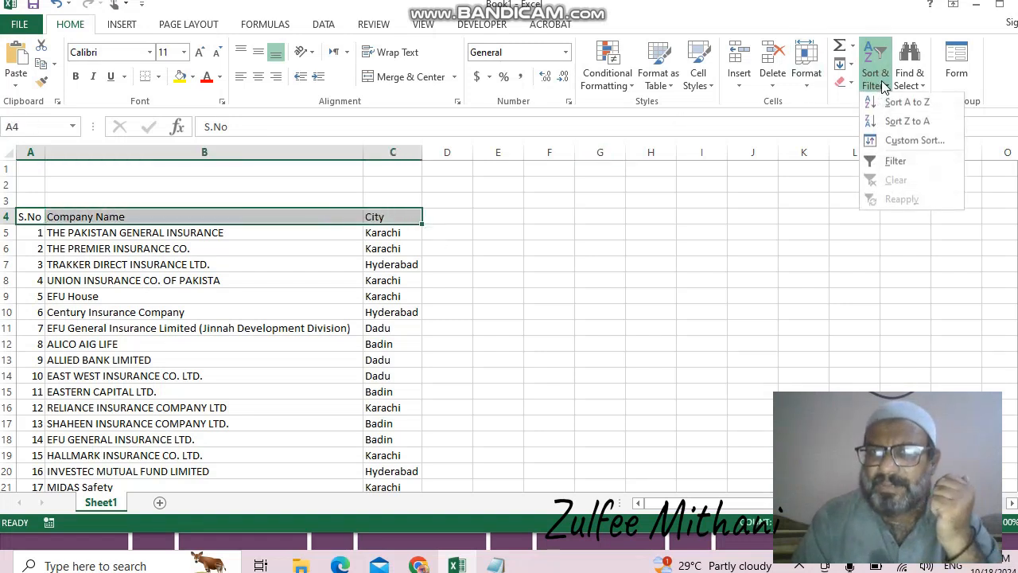
left_click(887, 163)
left_click(528, 285)
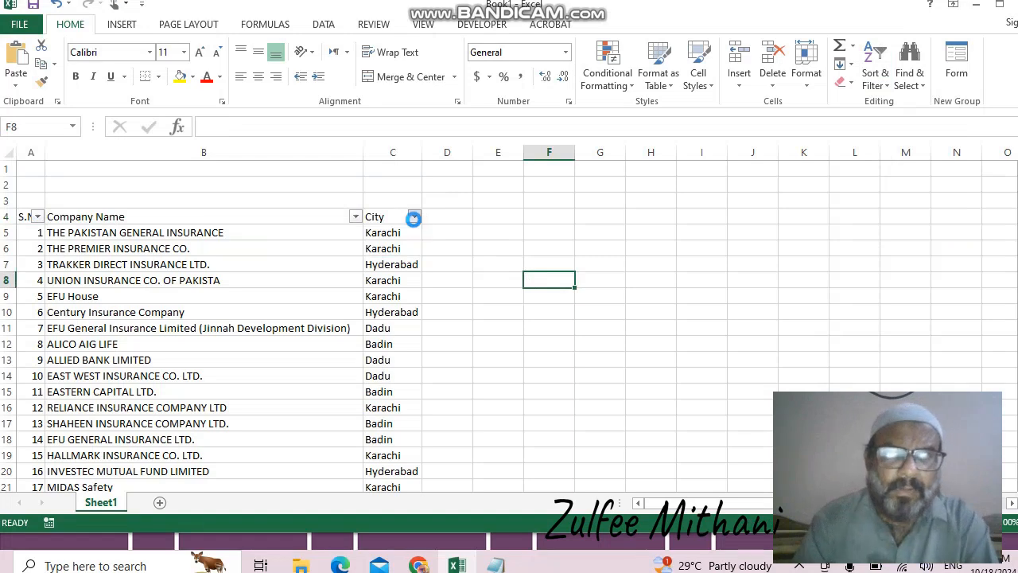
- Filter the City column to show only the Karachi records
left_click(414, 217)
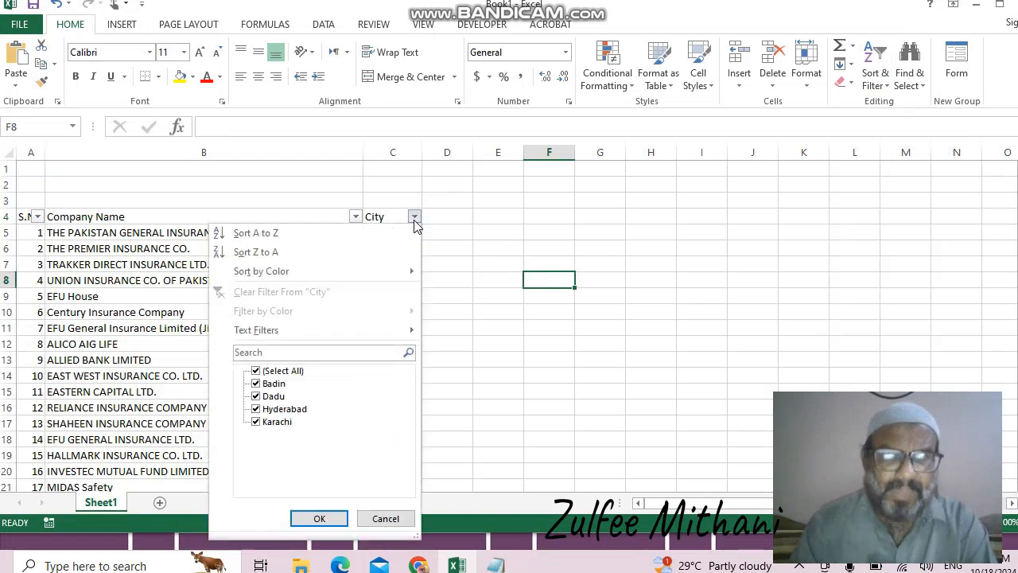
left_click(278, 370)
left_click(277, 421)
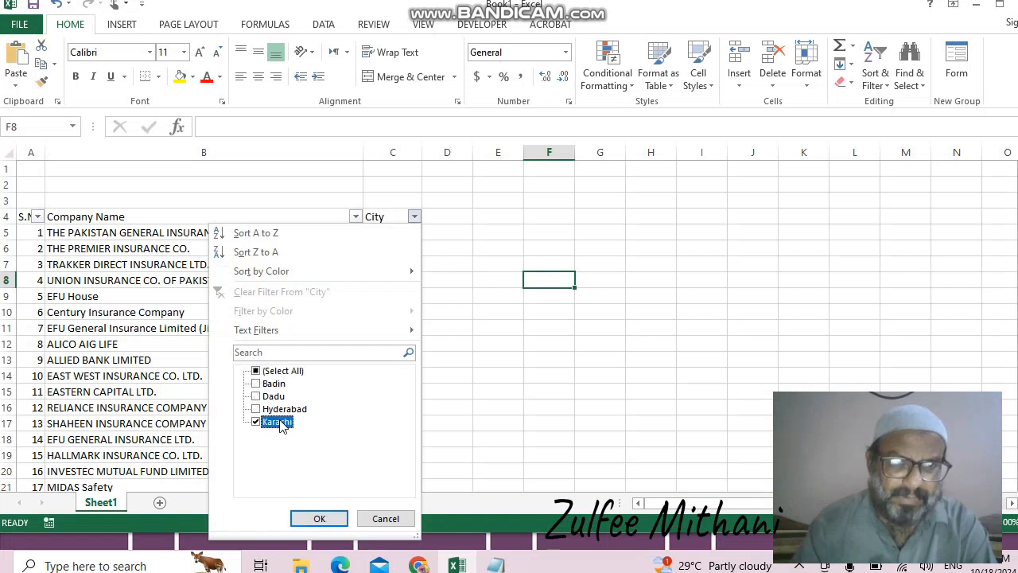
left_click(320, 518)
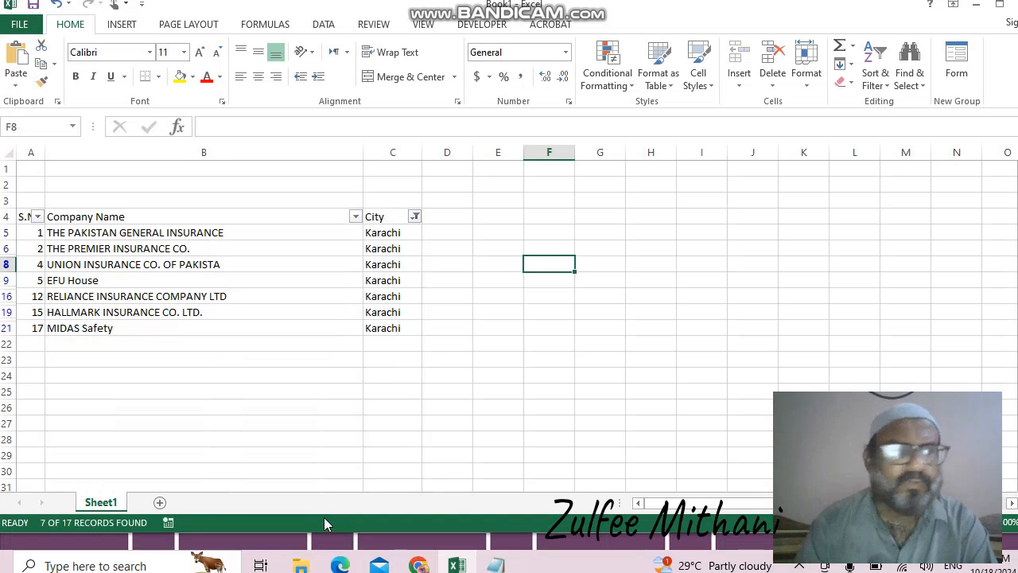
- Change the City column filter from Karachi to Badin
left_click(414, 217)
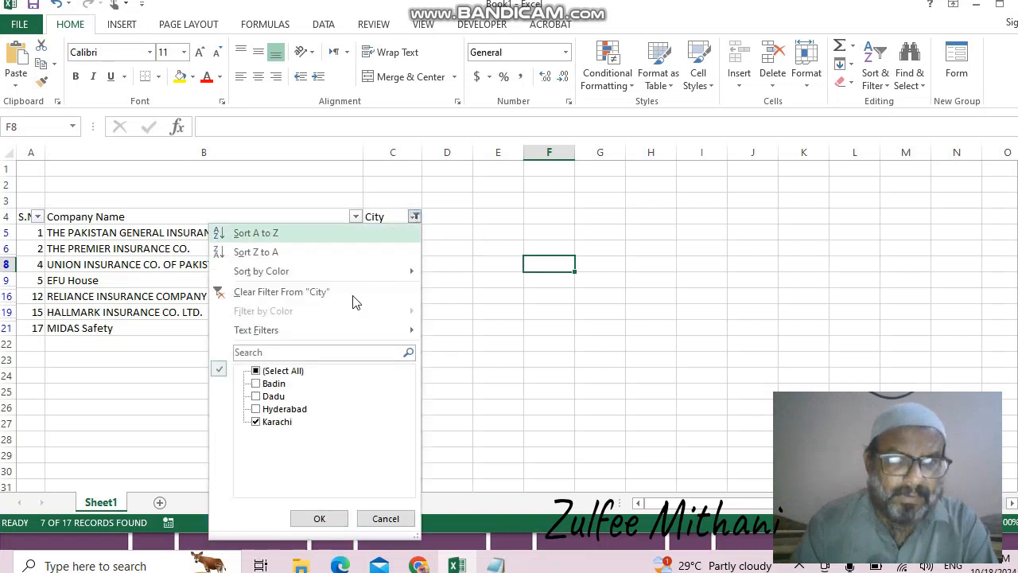
left_click(278, 422)
left_click(273, 384)
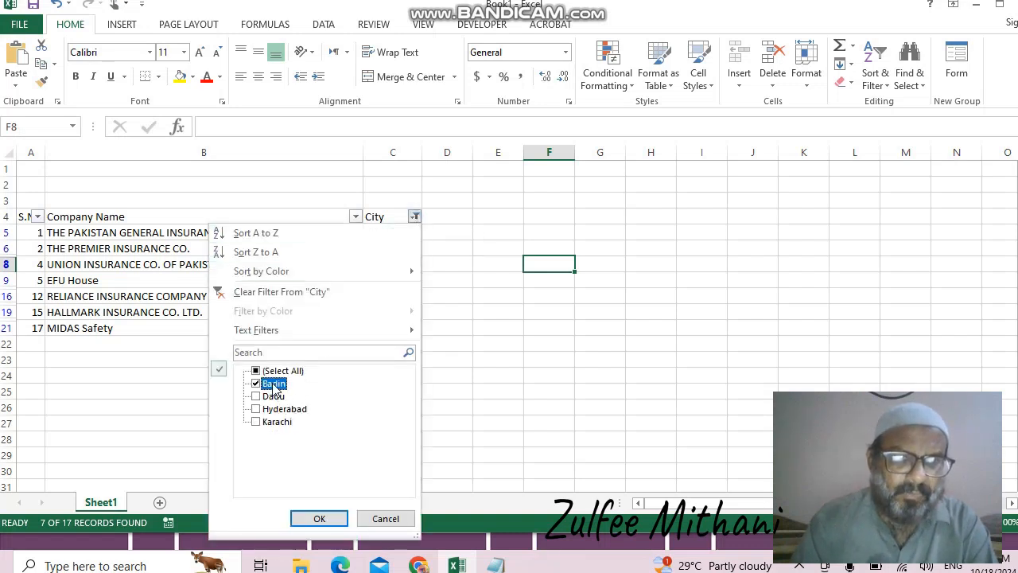
left_click(311, 518)
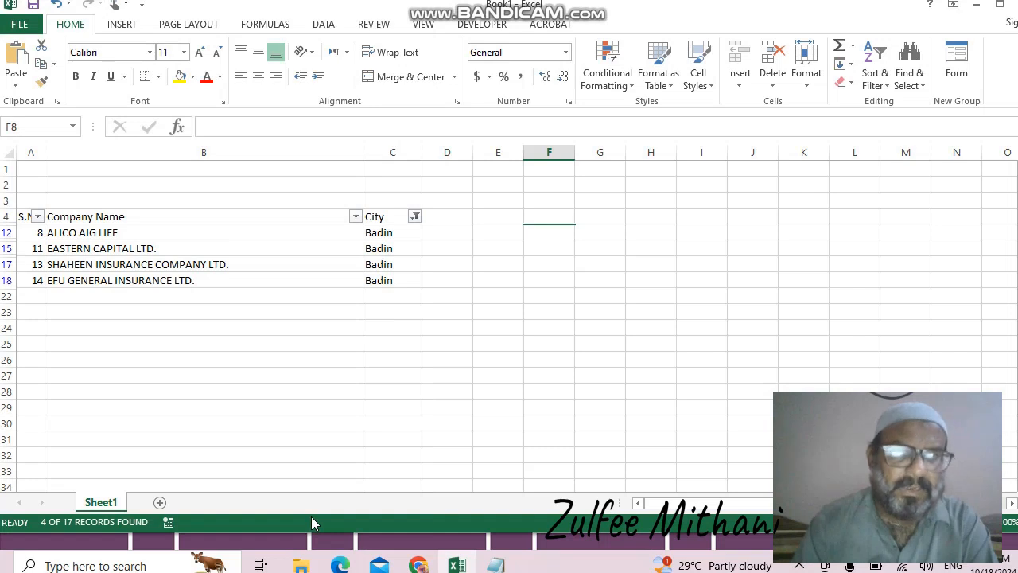
- Restore all cities in the City column filter so every record is included
left_click(415, 218)
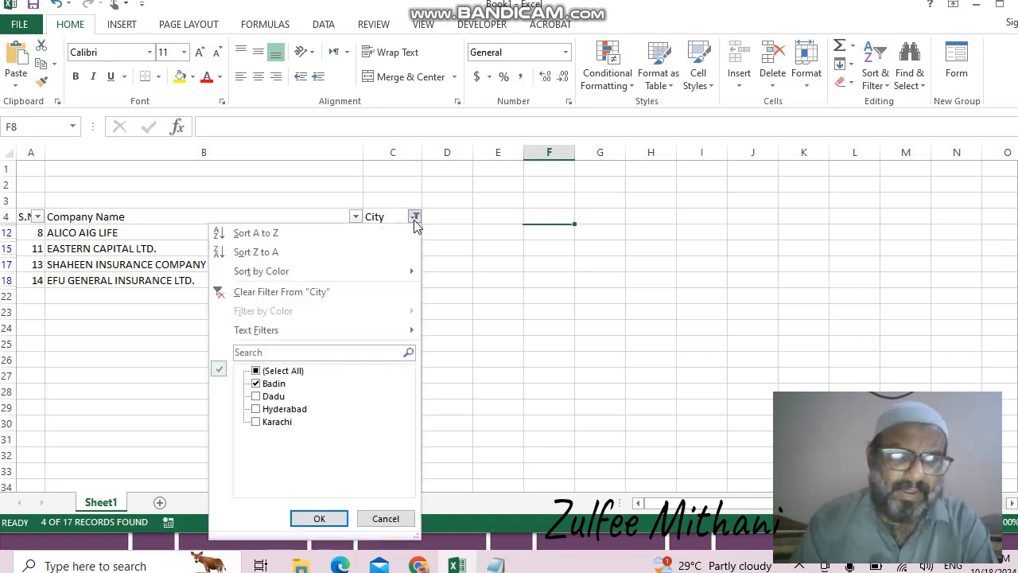
left_click(271, 374)
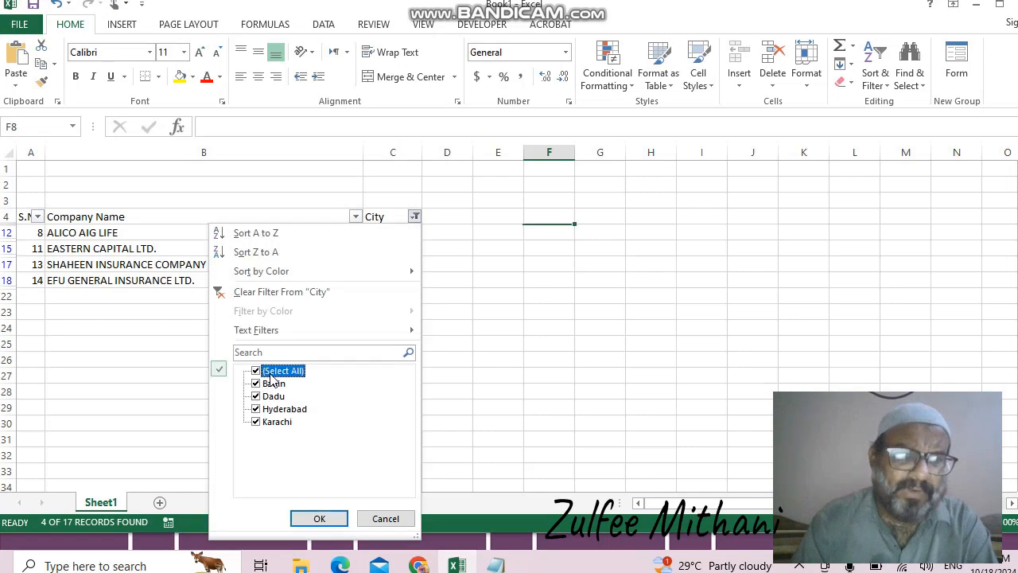
left_click(296, 518)
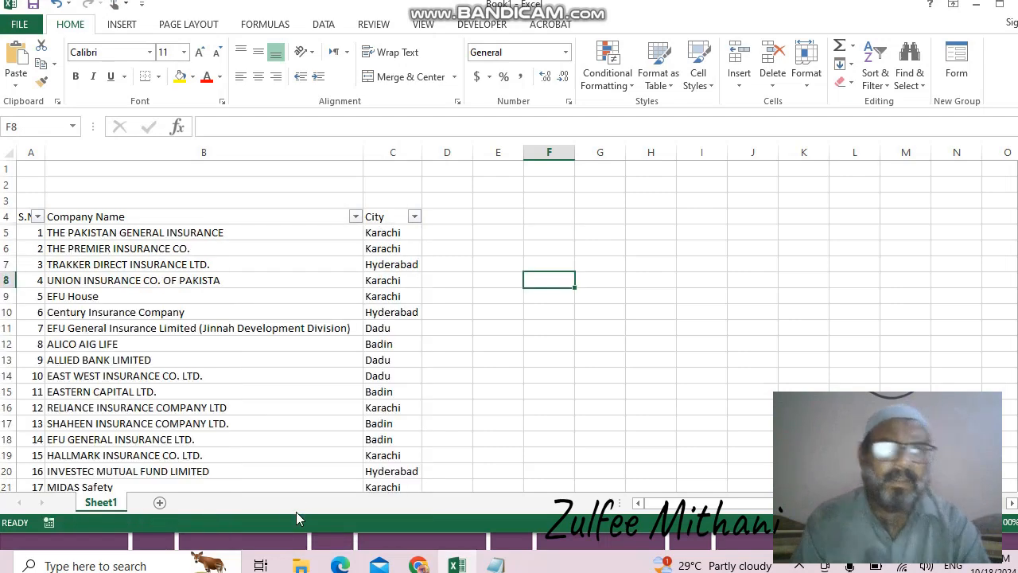
- Turn off filtering for the header cells A4:C4
left_click(25, 215)
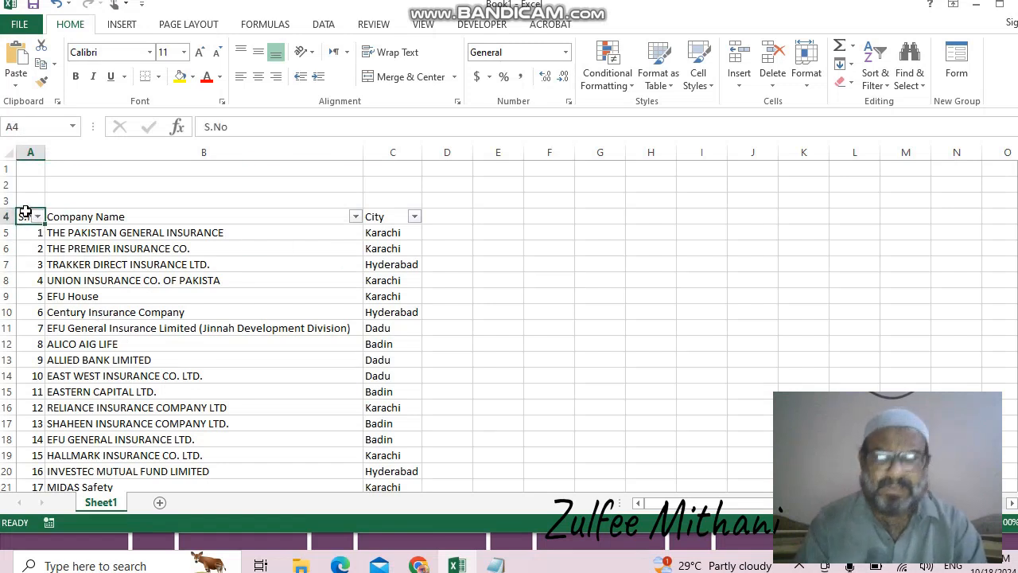
left_click_drag(25, 212, 393, 216)
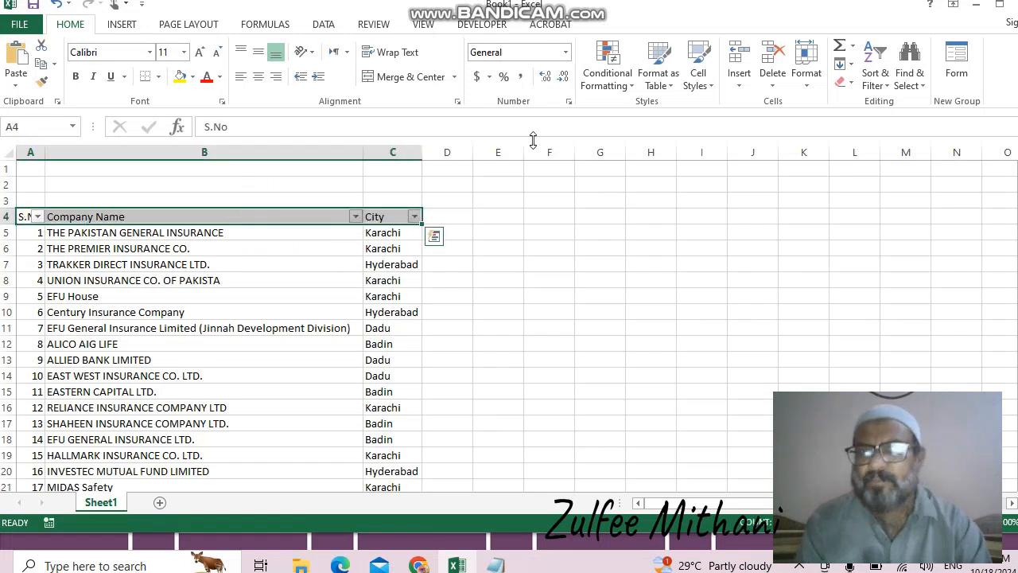
left_click(875, 75)
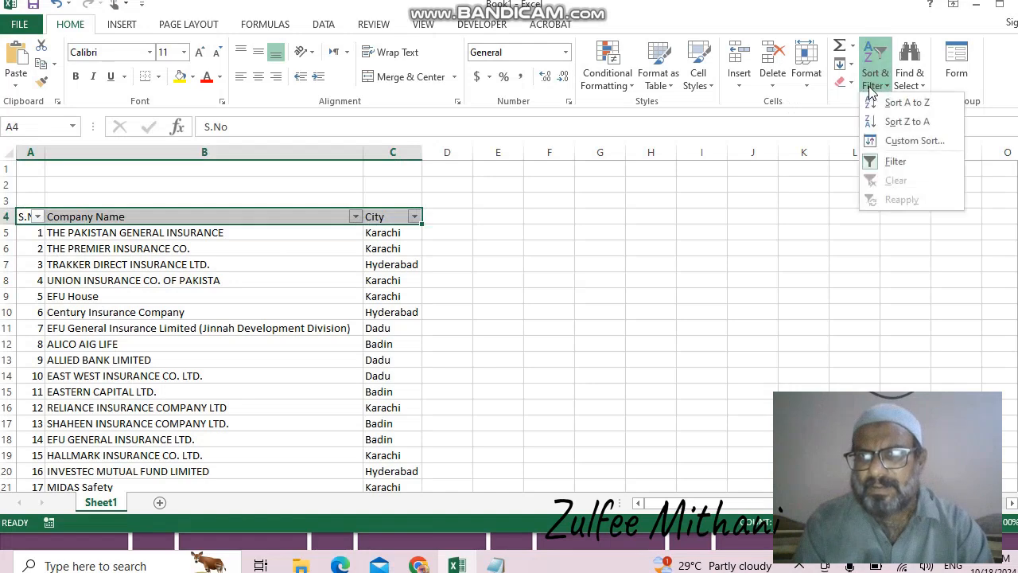
left_click(875, 162)
left_click(460, 311)
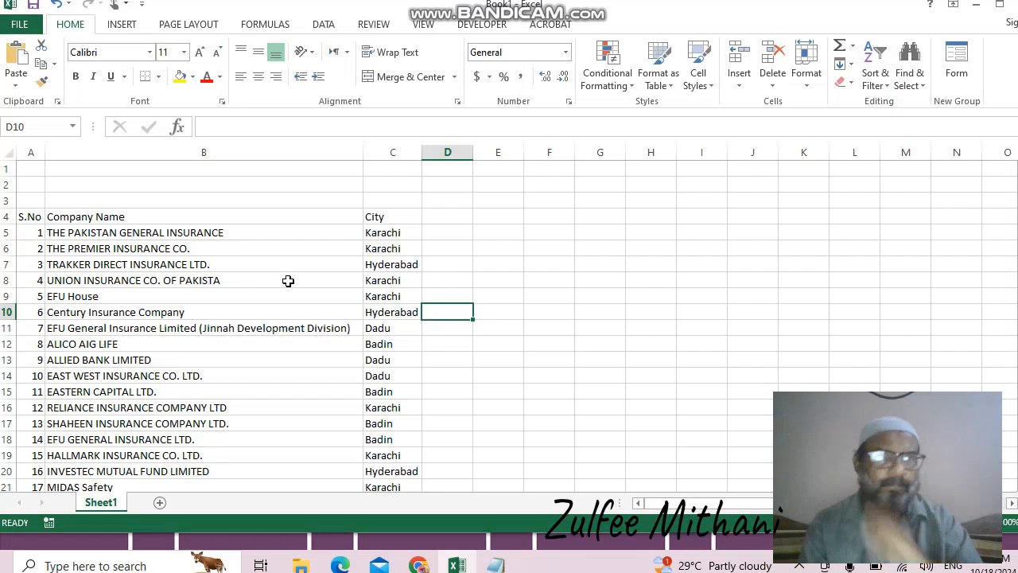
- Convert the company list in A4:C21, including its header row, into an Excel table with headers
left_click(21, 217)
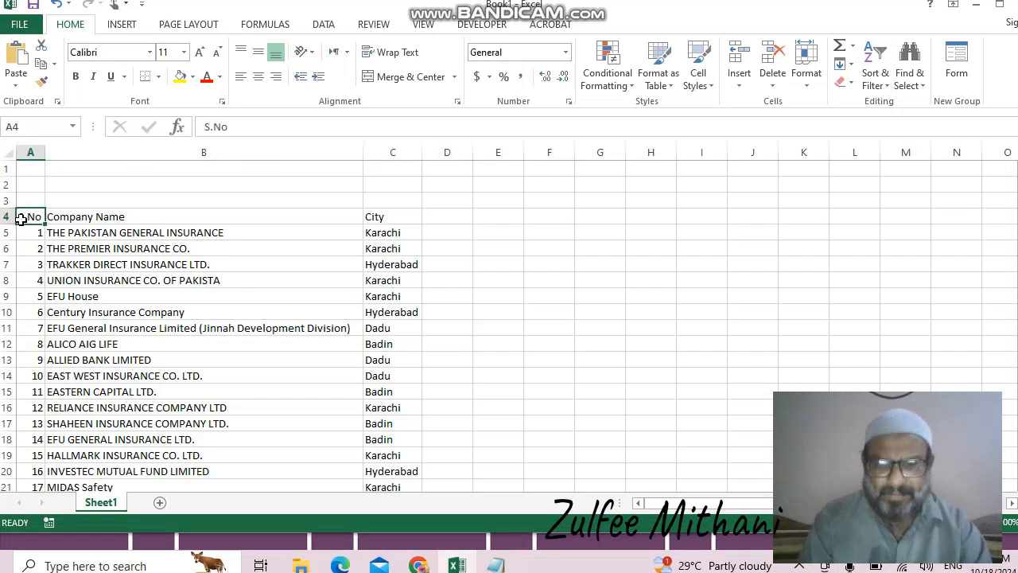
key("shift+Right")
key("shift+Right")
key("shift+Down")
key("shift+Down")
key("shift+Down")
key("shift+Down")
key("shift+Down")
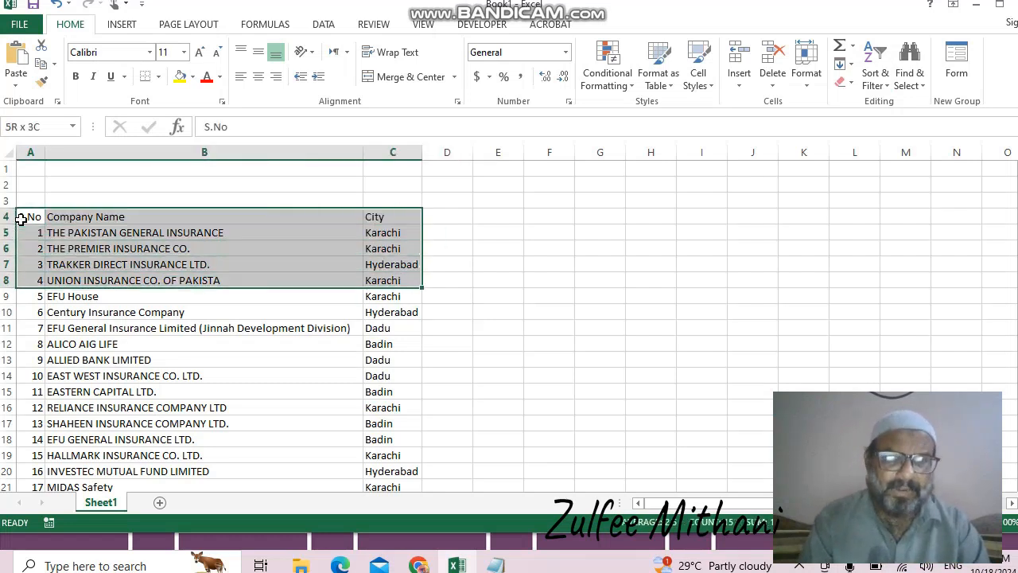
key("shift+Down")
key("shift+Down")
key("shift+Down")
key("shift+Down")
key("shift+Down")
key("shift+Down")
key("shift+Down")
key("shift+Down")
key("shift+Down")
key("shift+Down")
key("shift+Down")
key("shift+Down")
key("shift+Down")
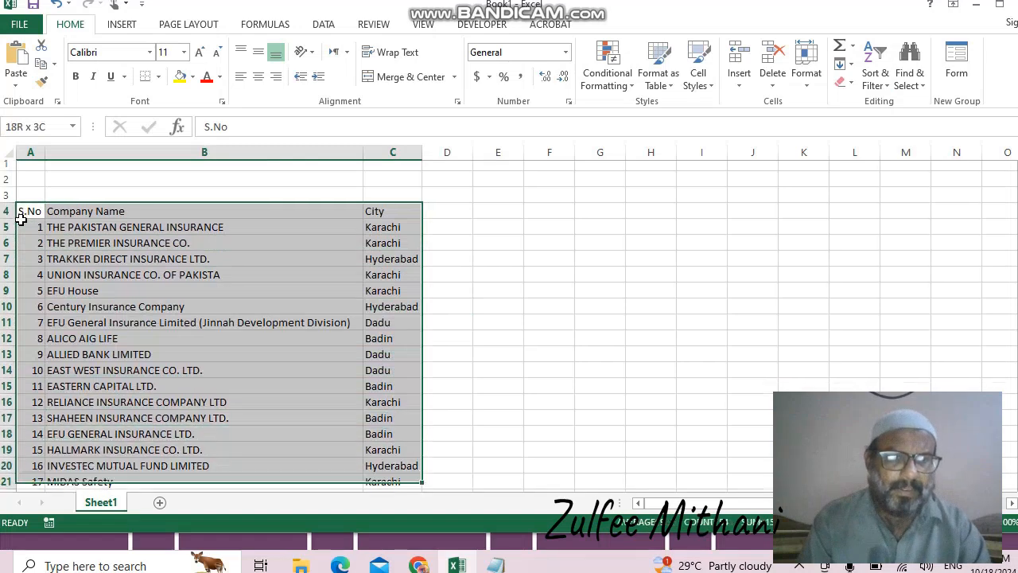
key("shift+Up")
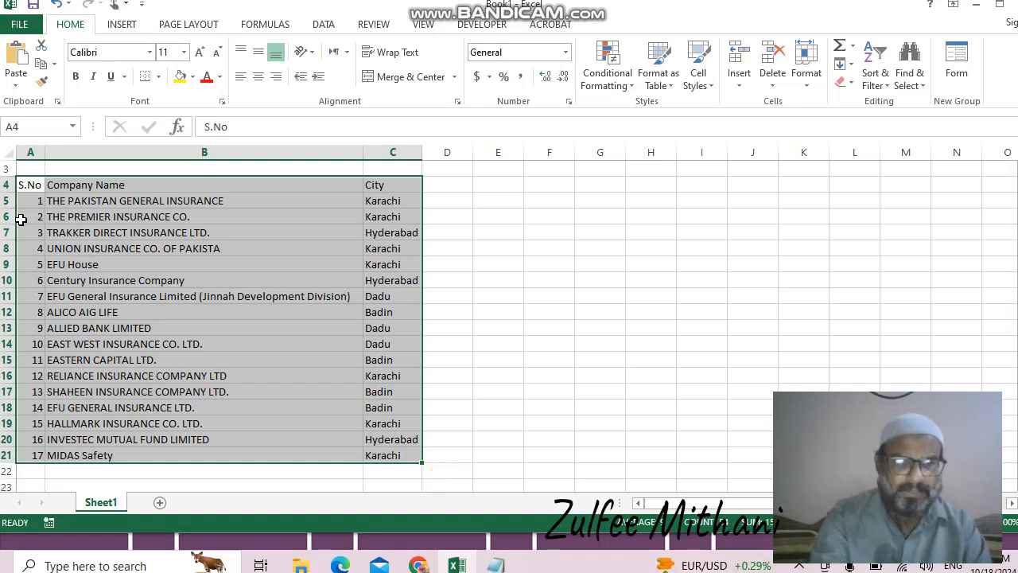
key("ctrl+t")
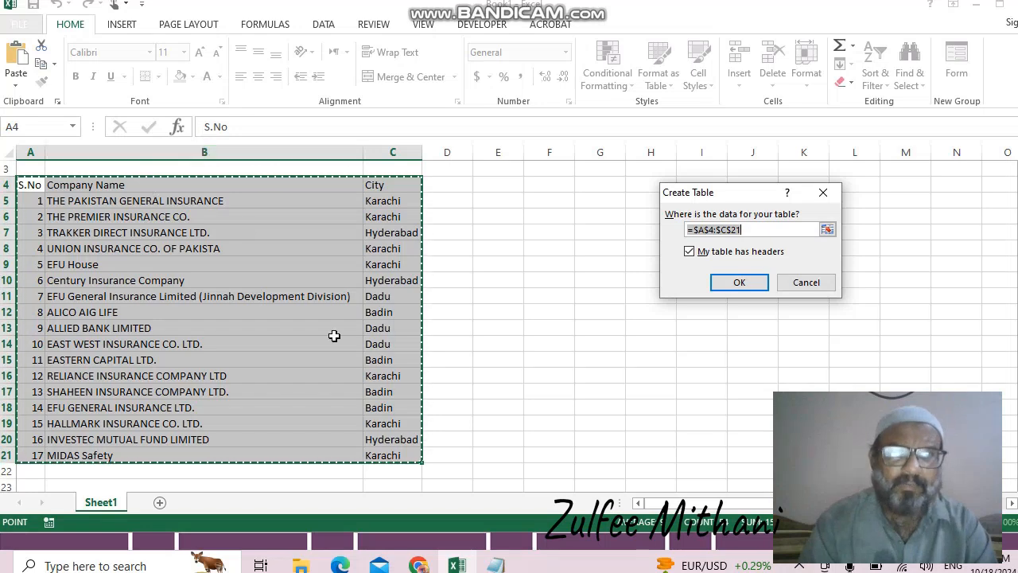
left_click(742, 283)
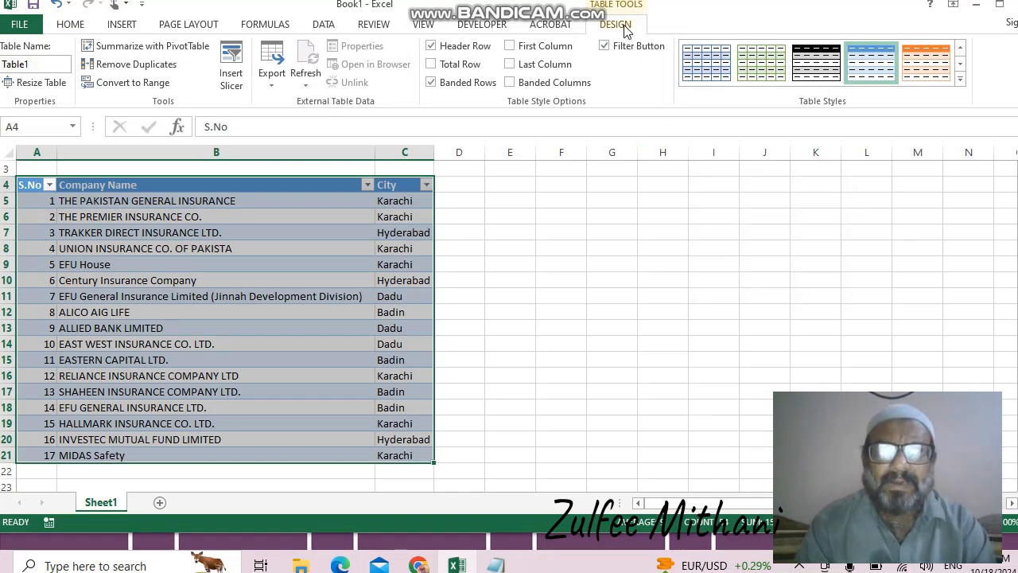
- Insert a slicer for the City field of the table
left_click(236, 89)
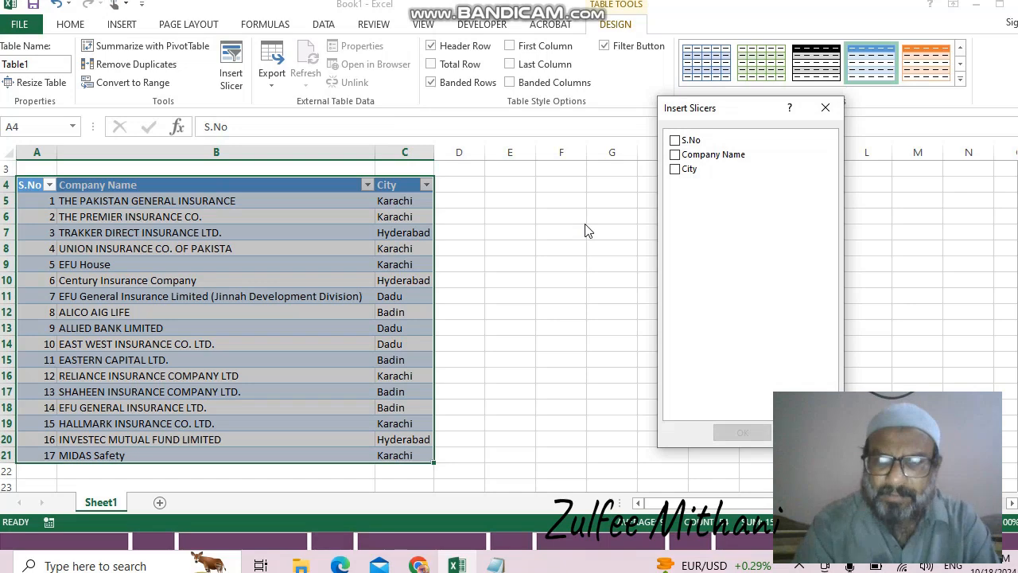
left_click(683, 171)
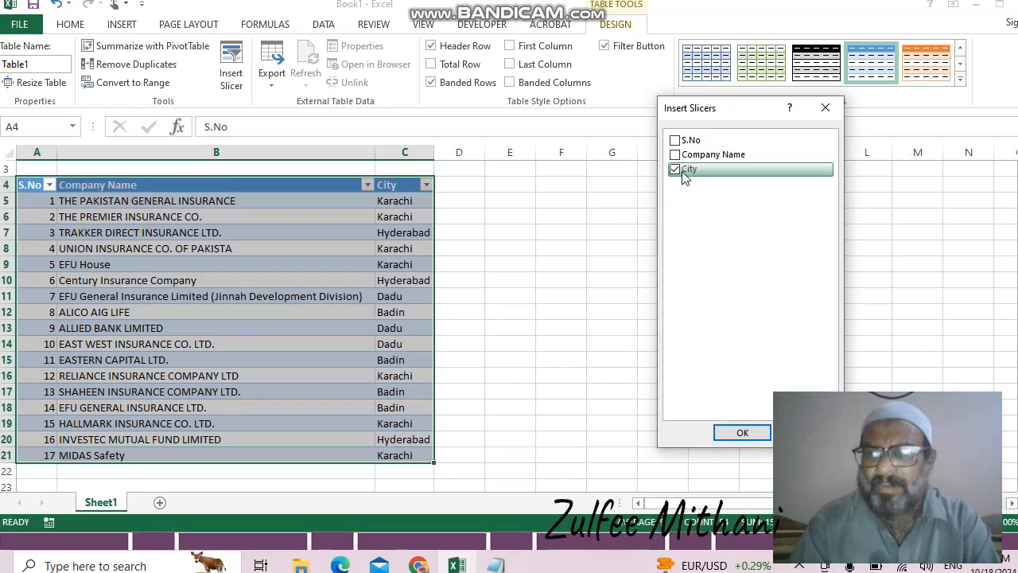
left_click(736, 433)
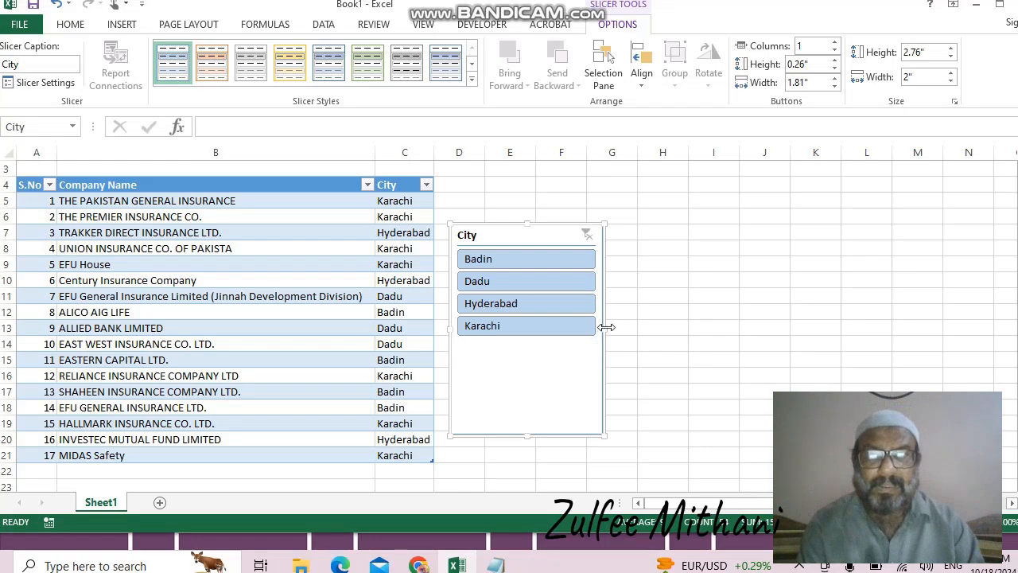
- Widen the City slicer to about 3.75" and arrange its buttons in 4 columns
left_click_drag(604, 327, 736, 320)
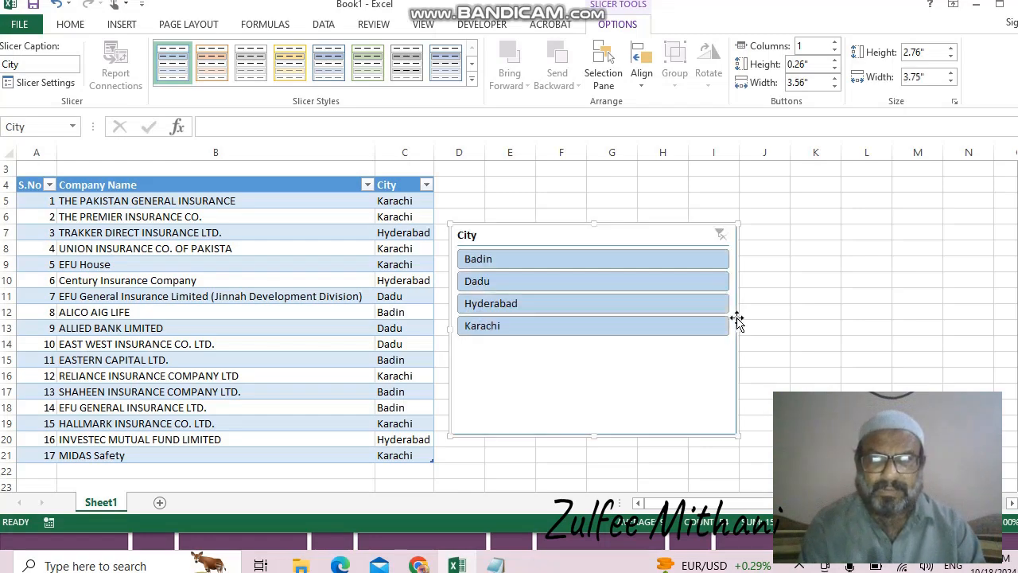
left_click(805, 46)
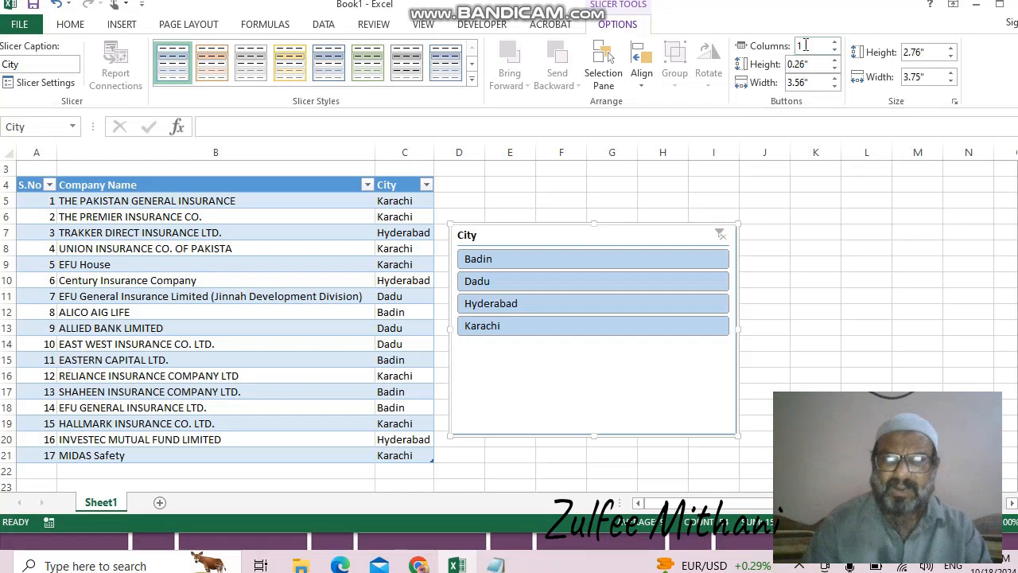
double_click(805, 46)
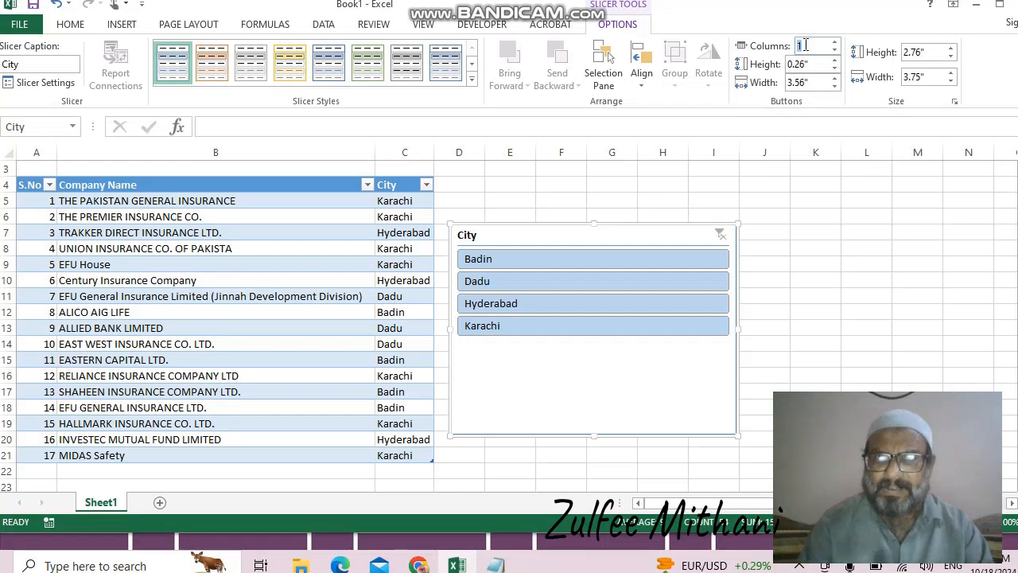
key("Left")
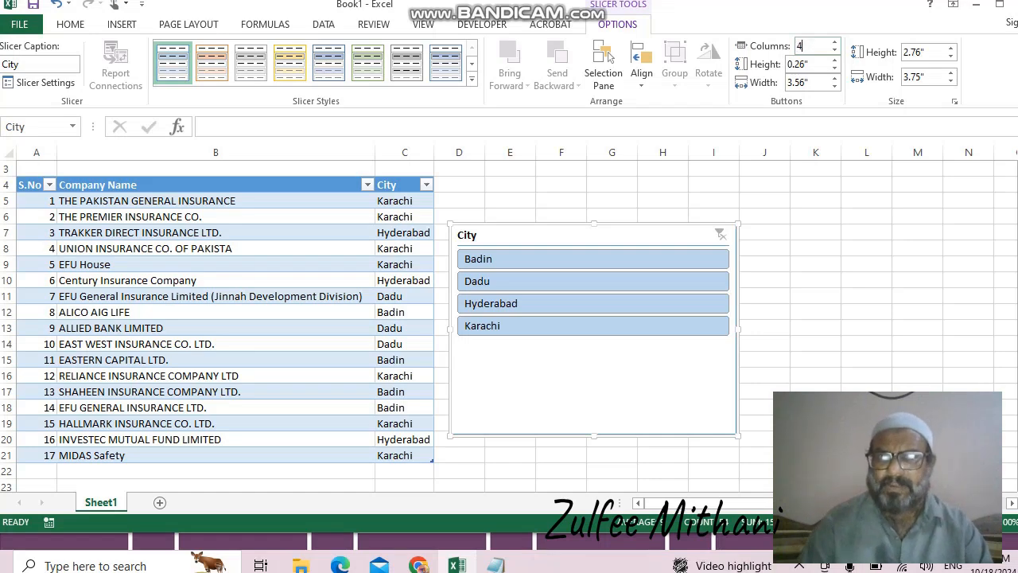
key("Return")
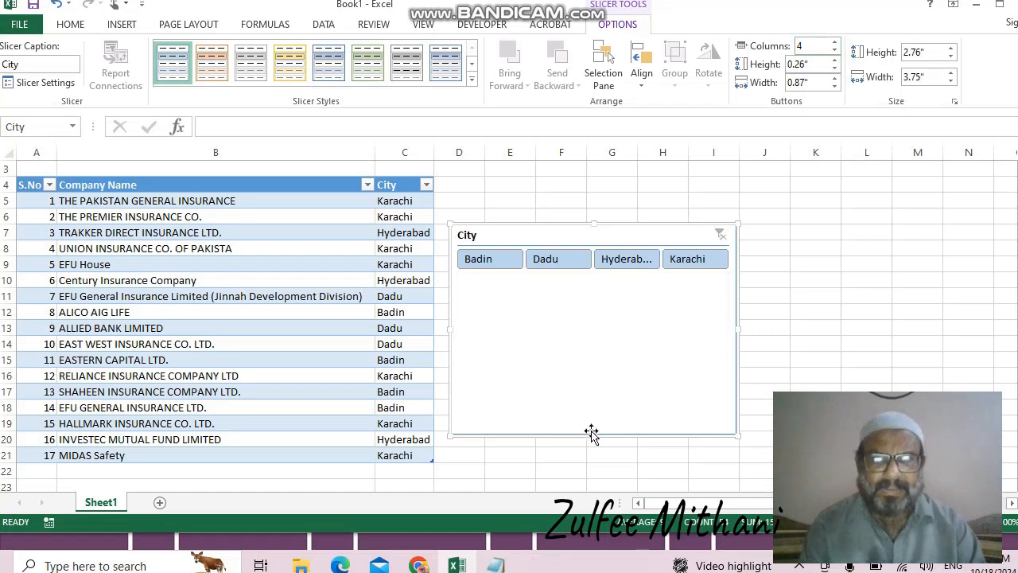
- Shorten the City slicer to about 0.74" high and widen it to about 4.84"
left_click_drag(592, 434, 586, 279)
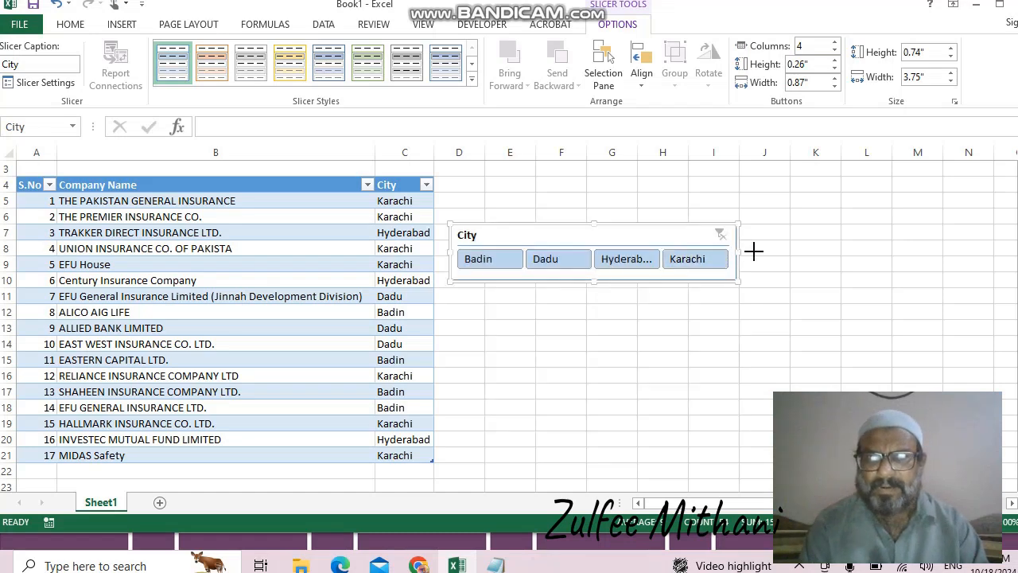
left_click_drag(738, 249, 823, 249)
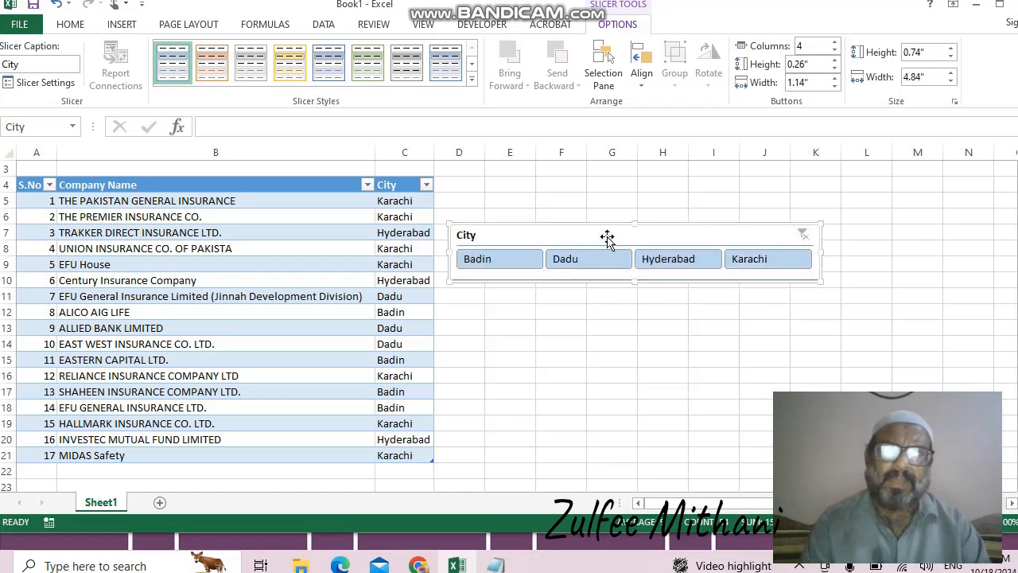
- Move the City slicer up beside the table's header row, spanning about columns E to K, and deselect it
left_click_drag(607, 234, 631, 189)
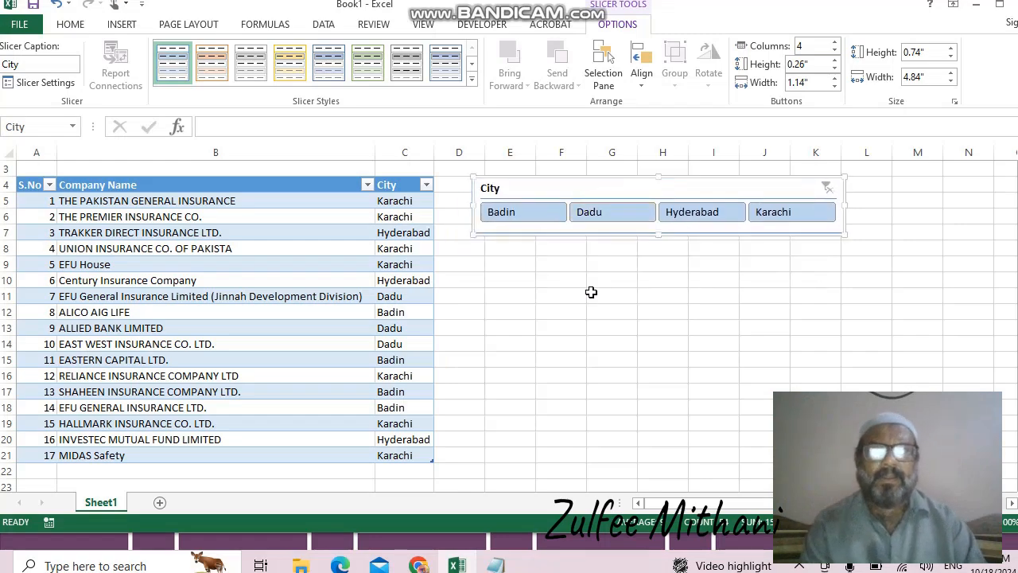
left_click(587, 291)
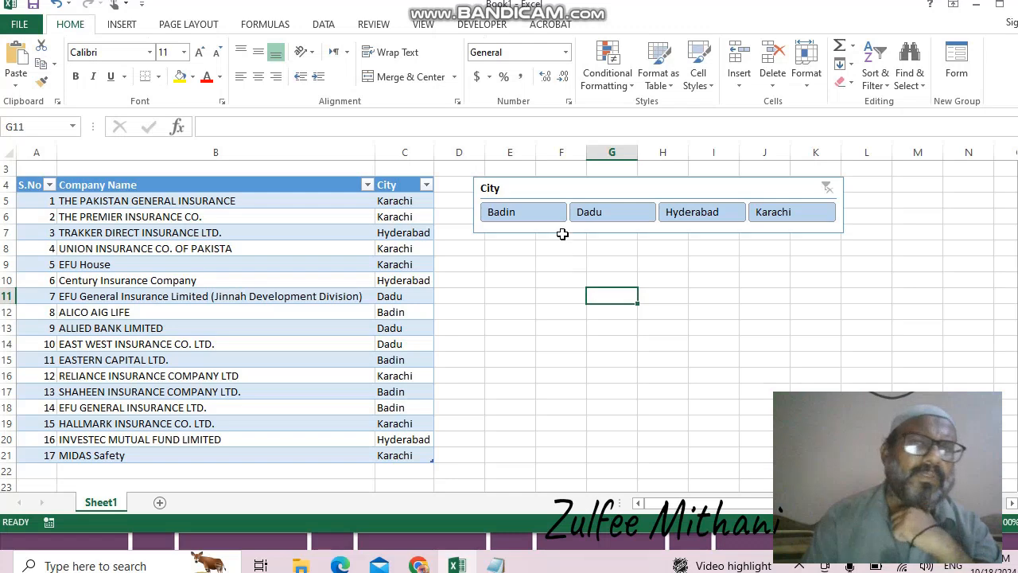
- Filter the table by Dadu, Badin, Hyderabad and Karachi in turn with the slicer, clear the filter, and repeat the filter-and-clear for Karachi
left_click(598, 226)
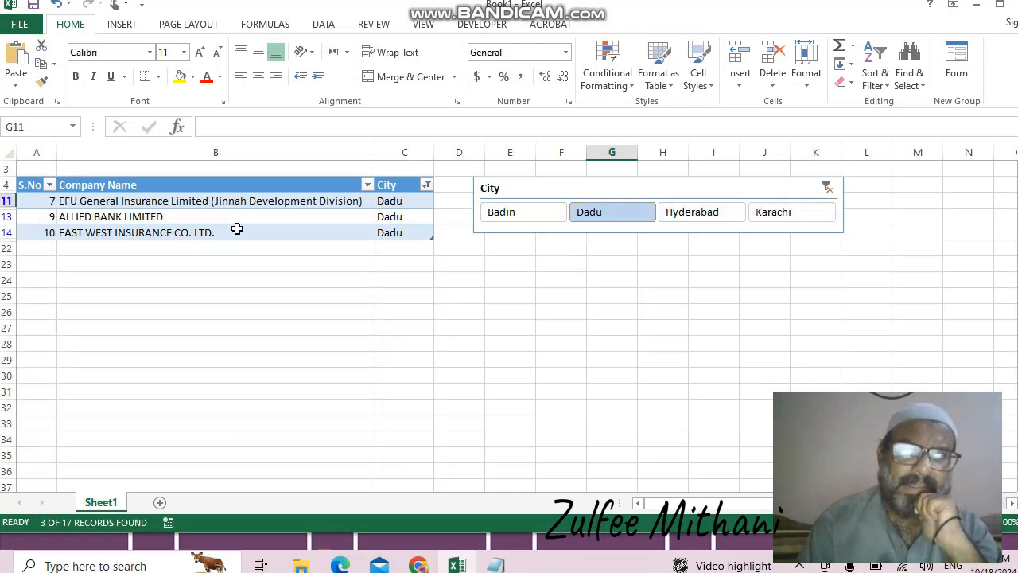
left_click(507, 218)
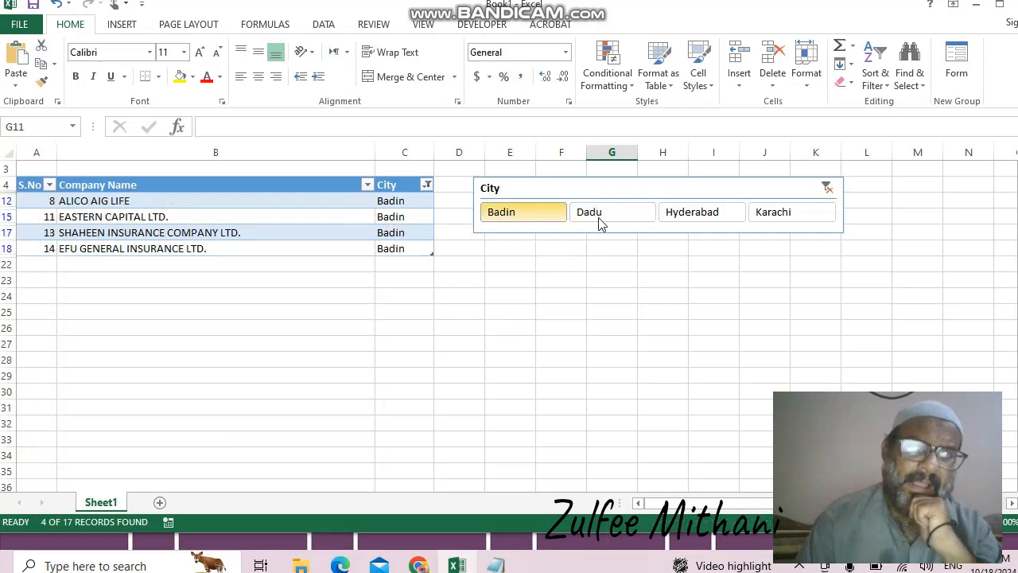
left_click(677, 221)
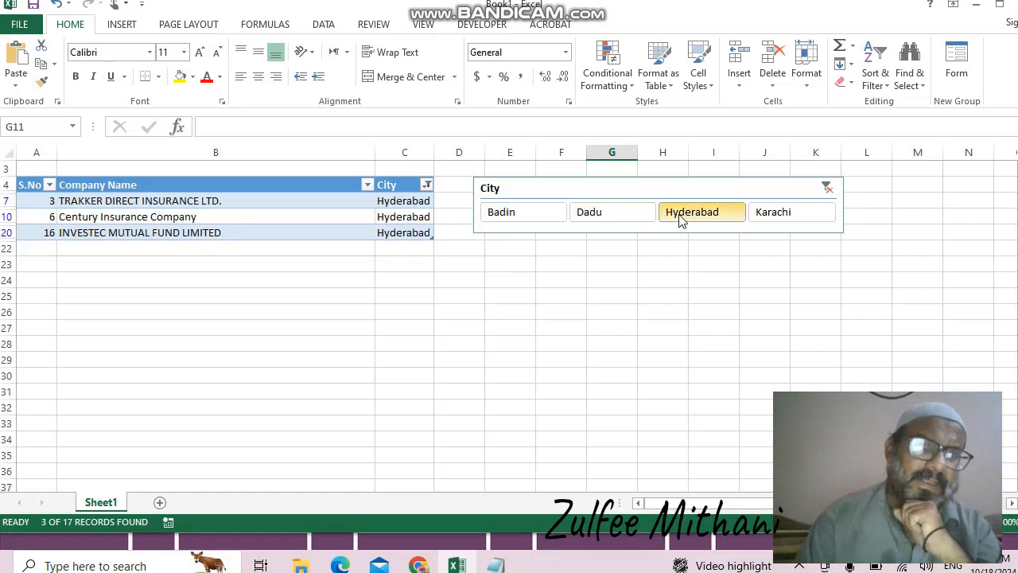
left_click(760, 218)
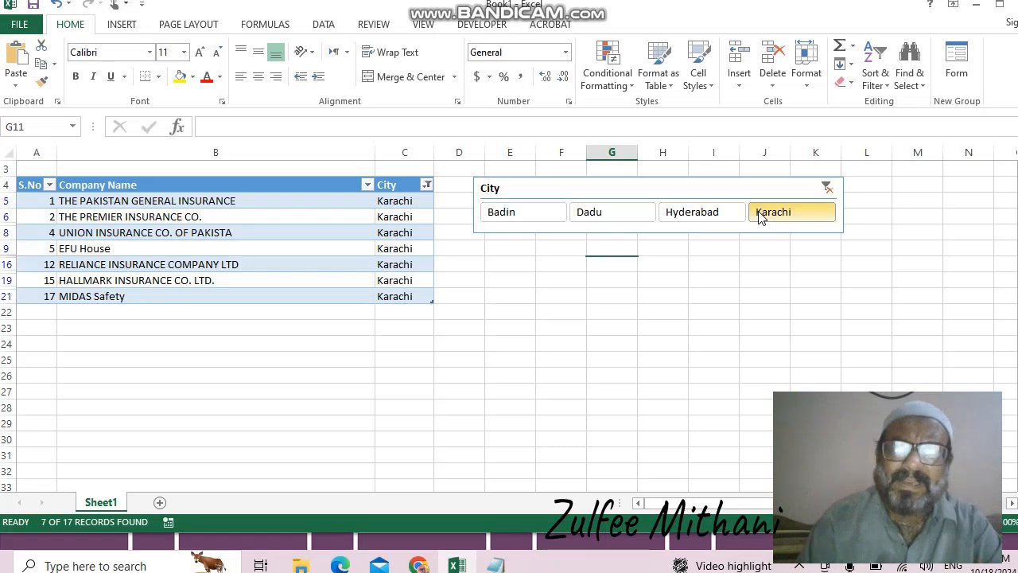
left_click(827, 189)
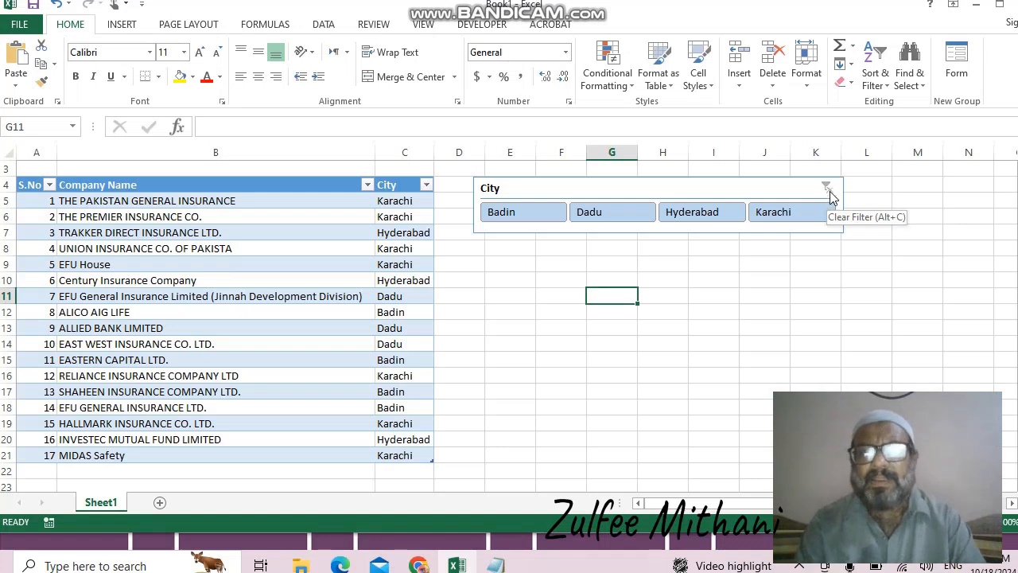
left_click(793, 214)
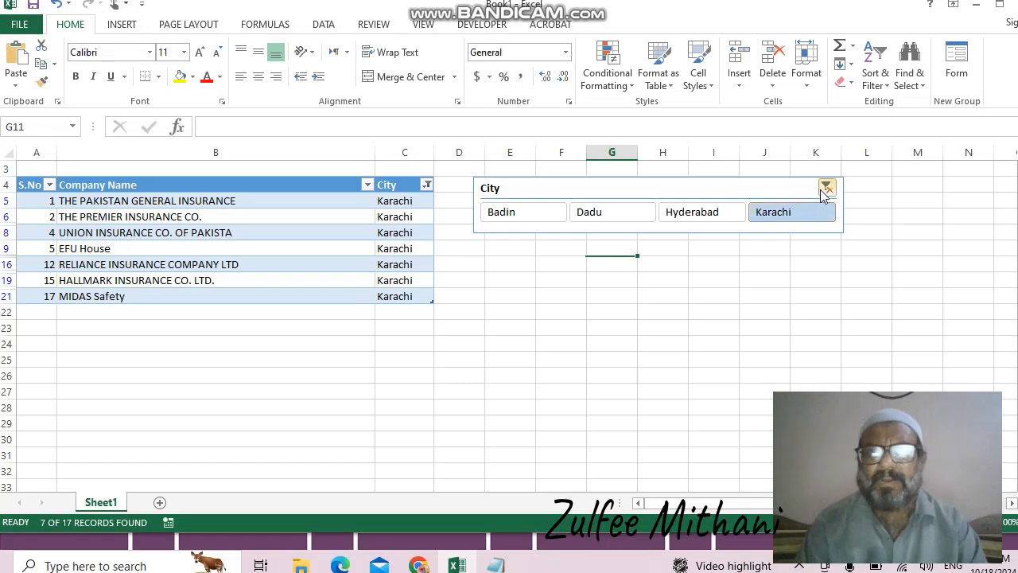
left_click(826, 188)
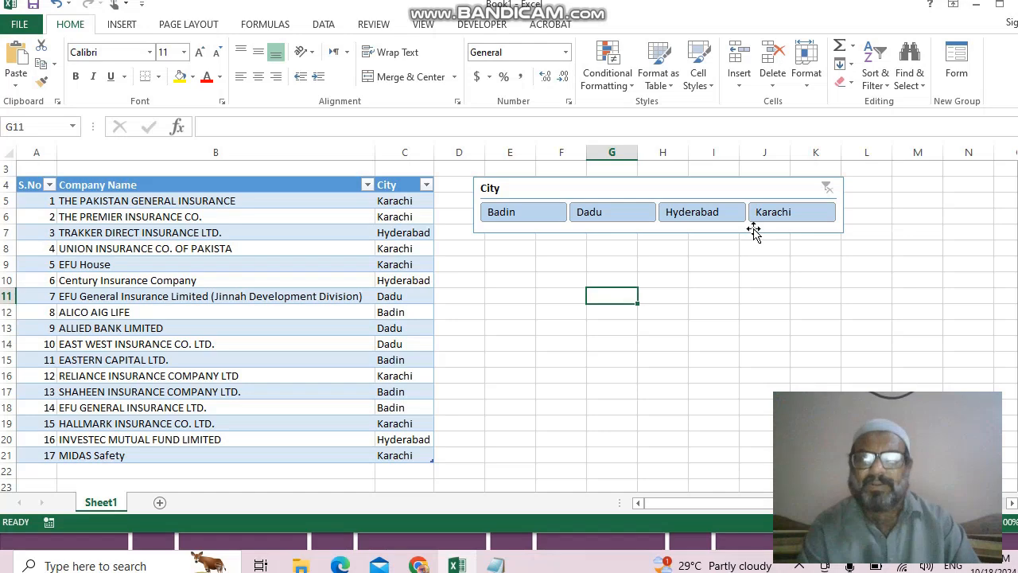
- Show the companies of Badin, Dadu, Hyderabad and Karachi one city after another with the slicer, and clear the City filter
left_click(544, 212)
left_click(579, 214)
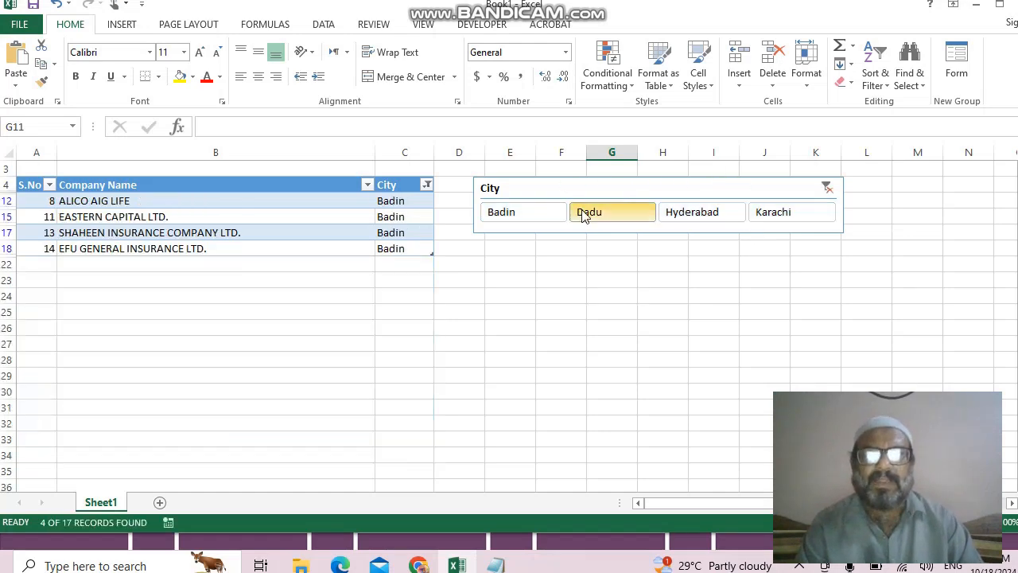
left_click(667, 214)
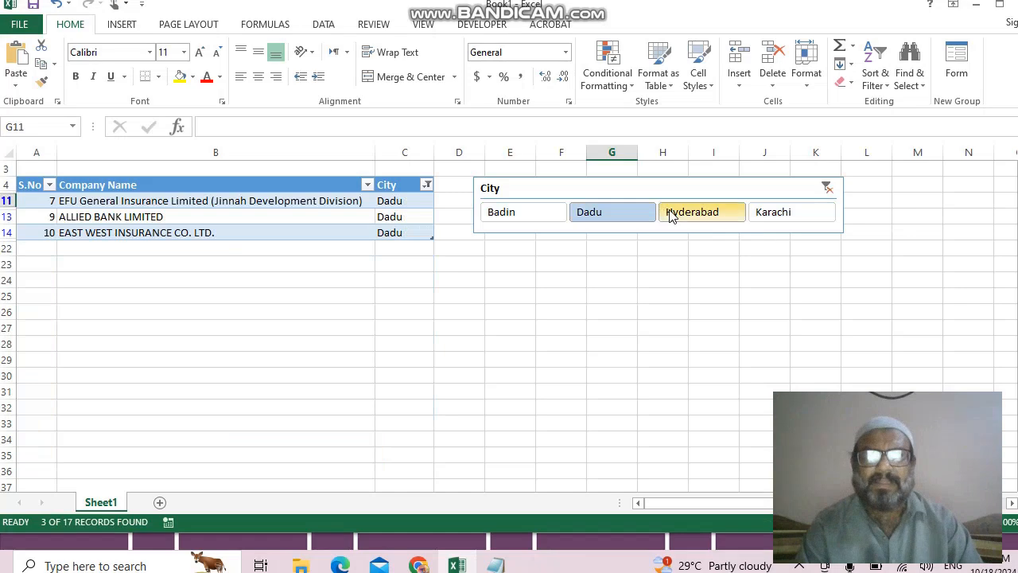
left_click(768, 210)
left_click(827, 187)
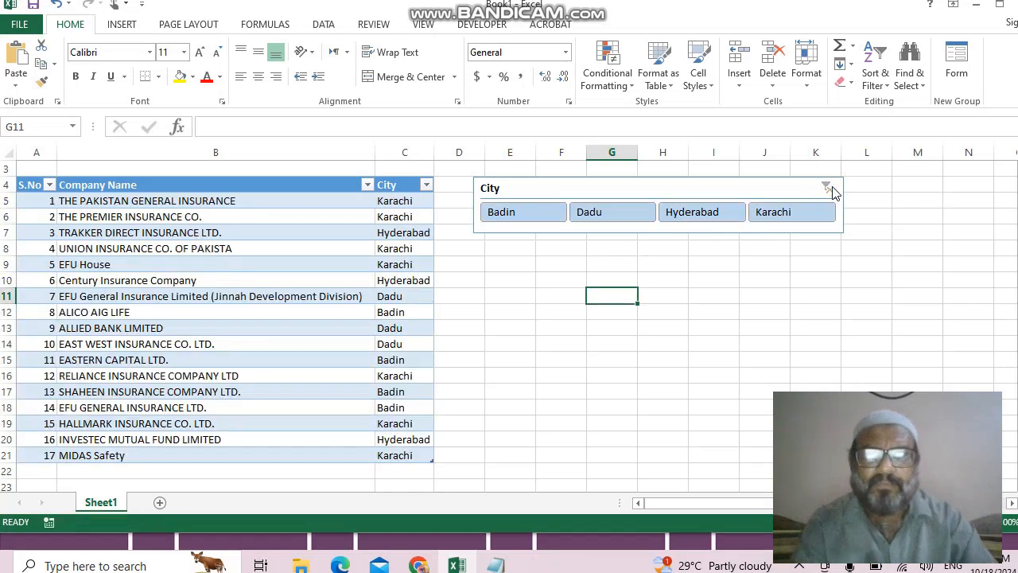